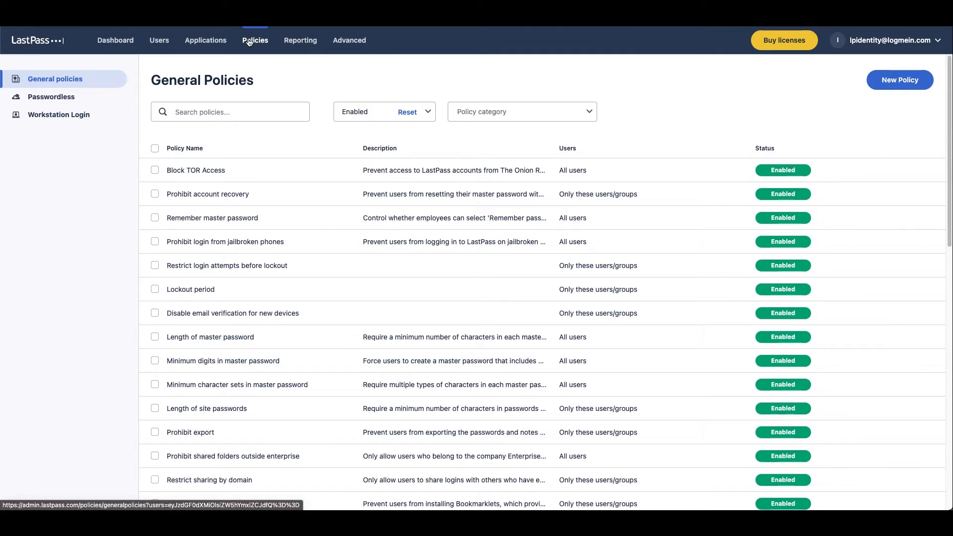
Search new policies for 'restrict sharing', choose Restrict sharing by domain under Account Restrictions, and continue
left_click(878, 81)
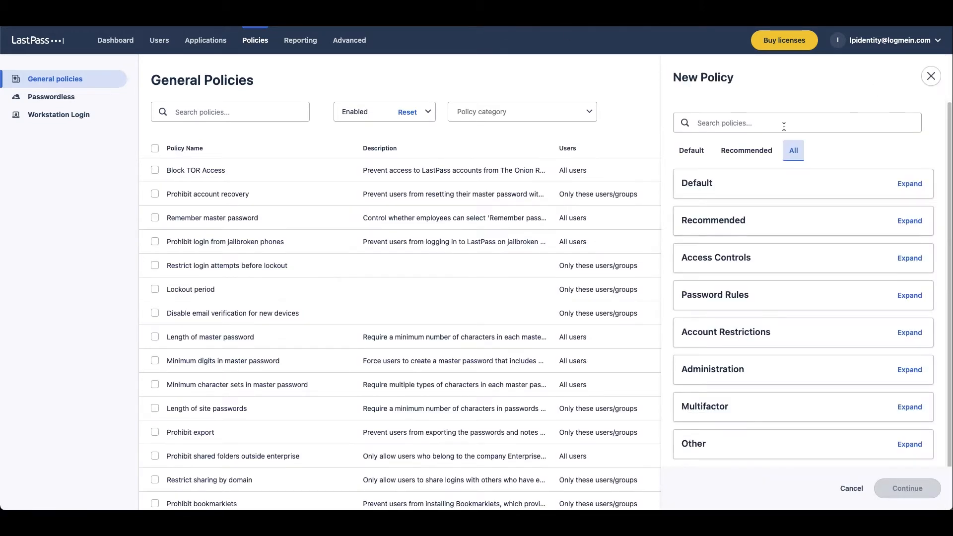
left_click(783, 125)
type("r")
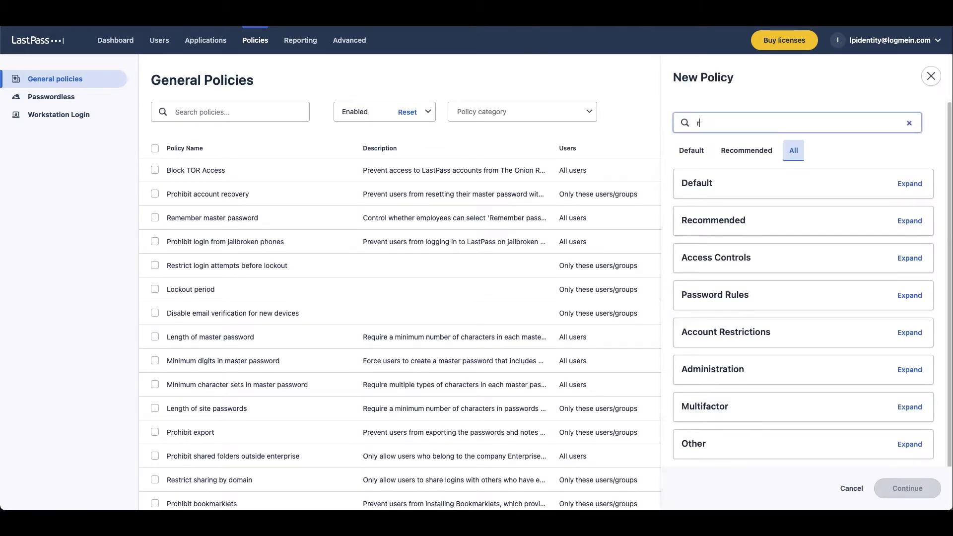
type("estrict sharing")
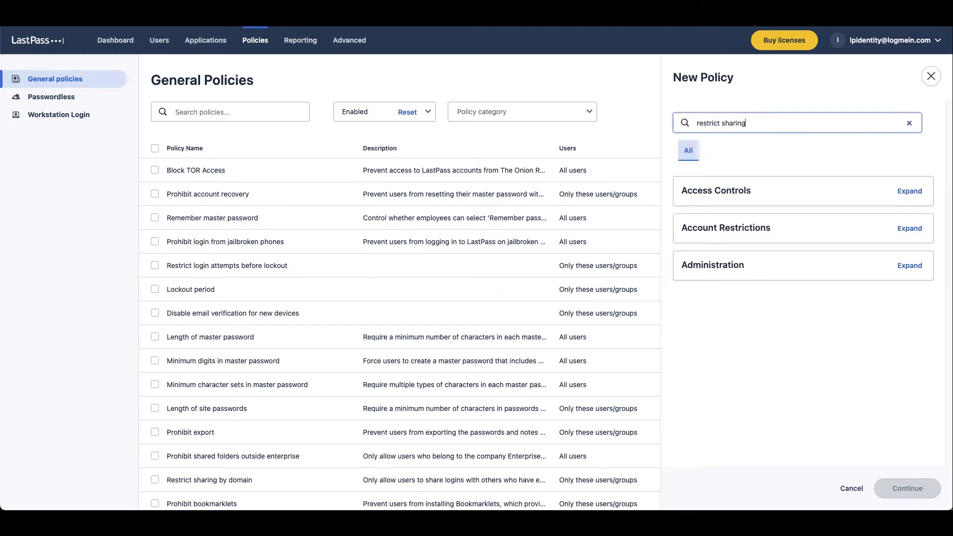
left_click(909, 191)
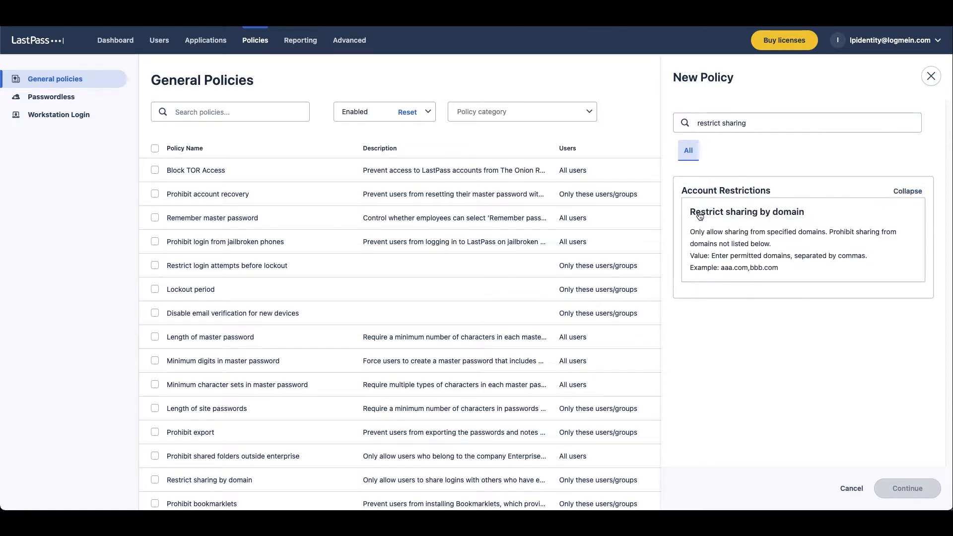
left_click(764, 239)
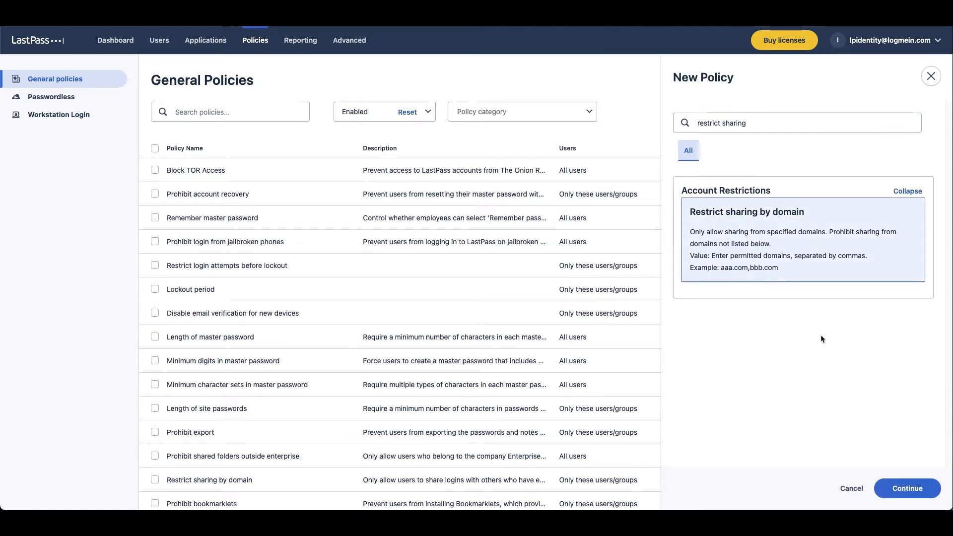
left_click(906, 488)
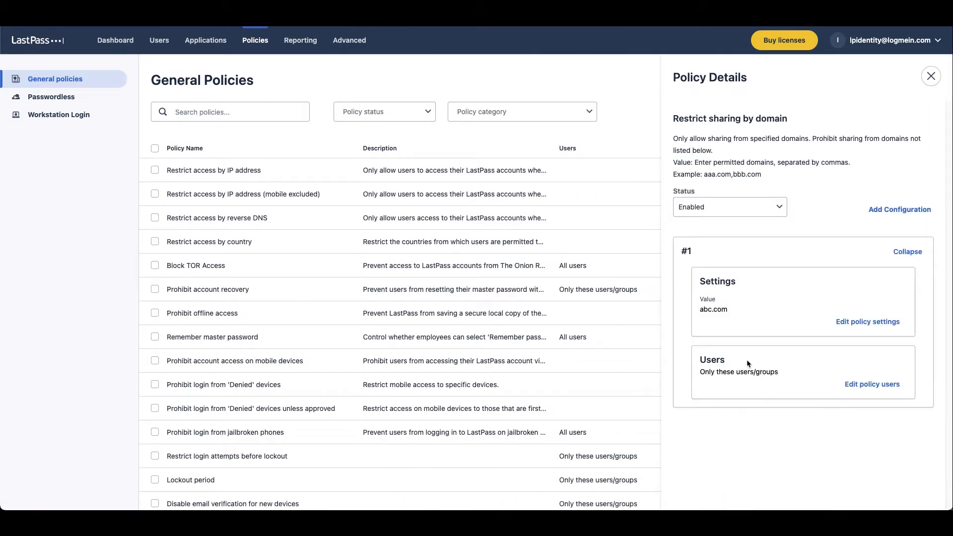
Append ', LogMeIn.com' to the abc.com domain value, save it, and open the policy's users
left_click_drag(701, 309, 729, 311)
left_click(849, 323)
left_click(765, 205)
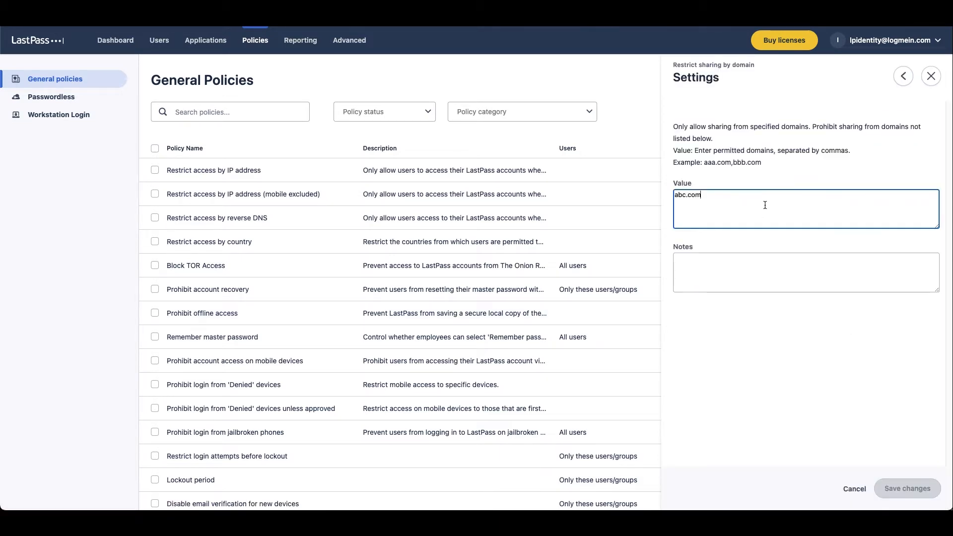
type(", ")
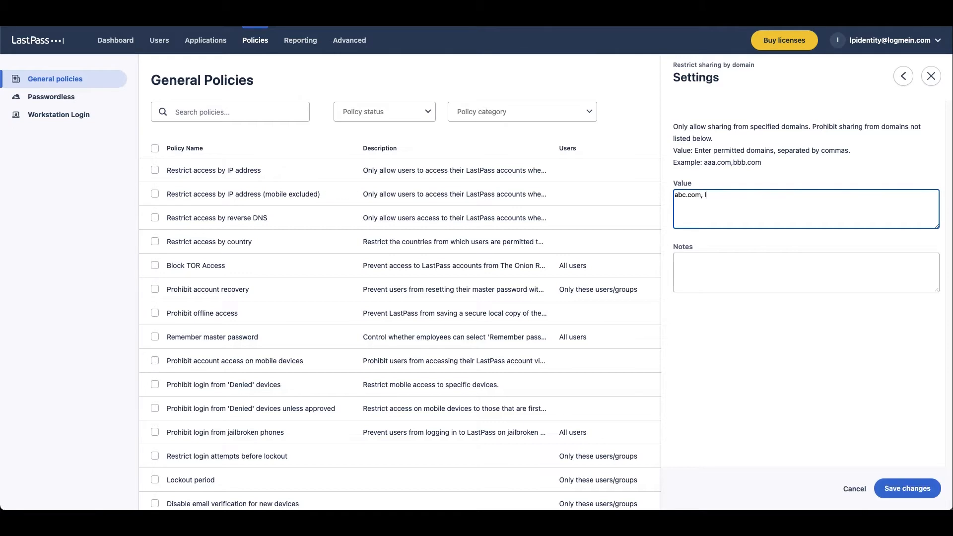
type("LogMeIn.com")
left_click(900, 487)
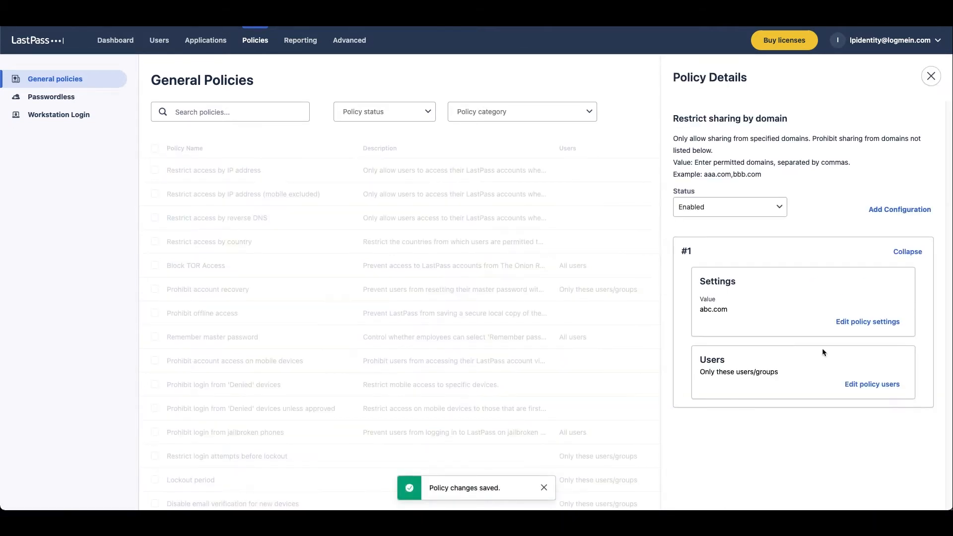
left_click(869, 385)
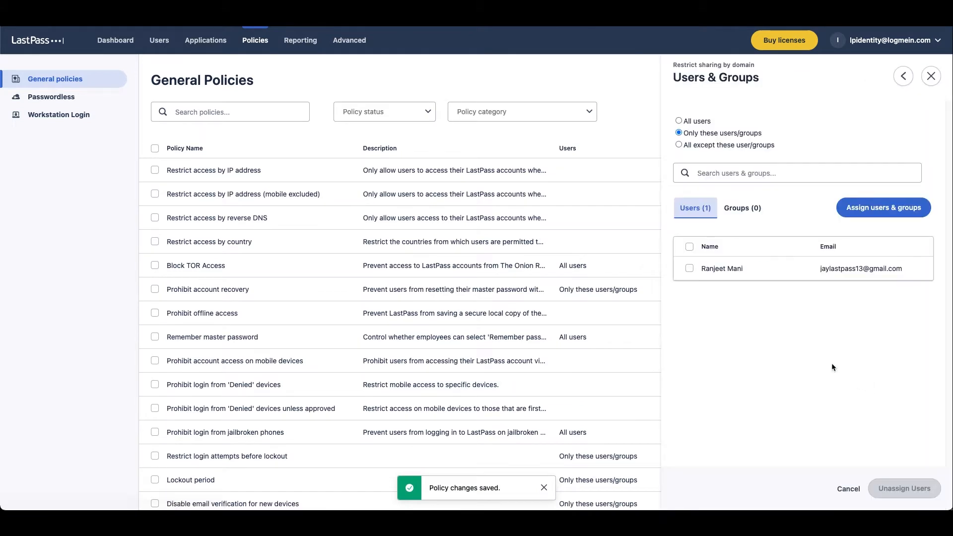
Go from Assign users & groups back to Policy Details, now showing abc.com, LogMeIn.com
left_click(857, 212)
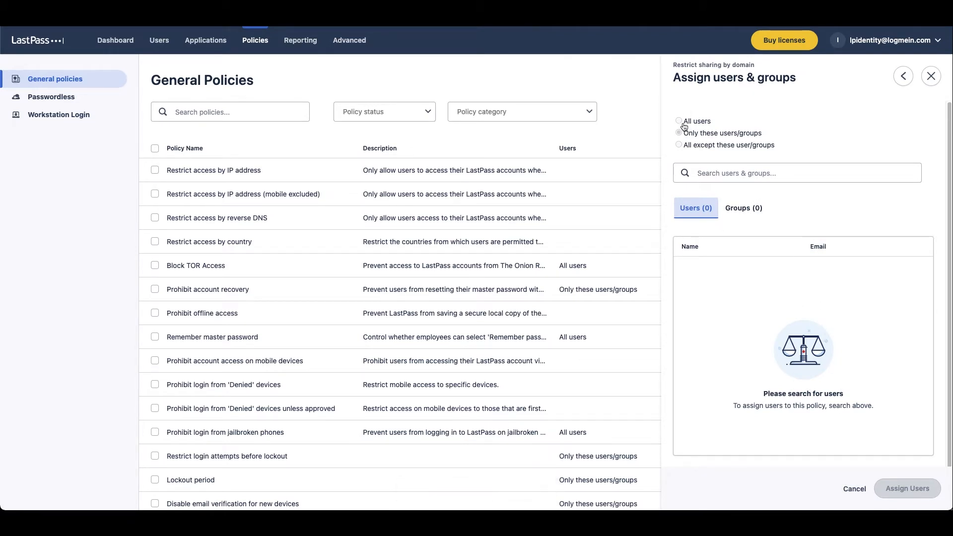
left_click(904, 76)
left_click(904, 75)
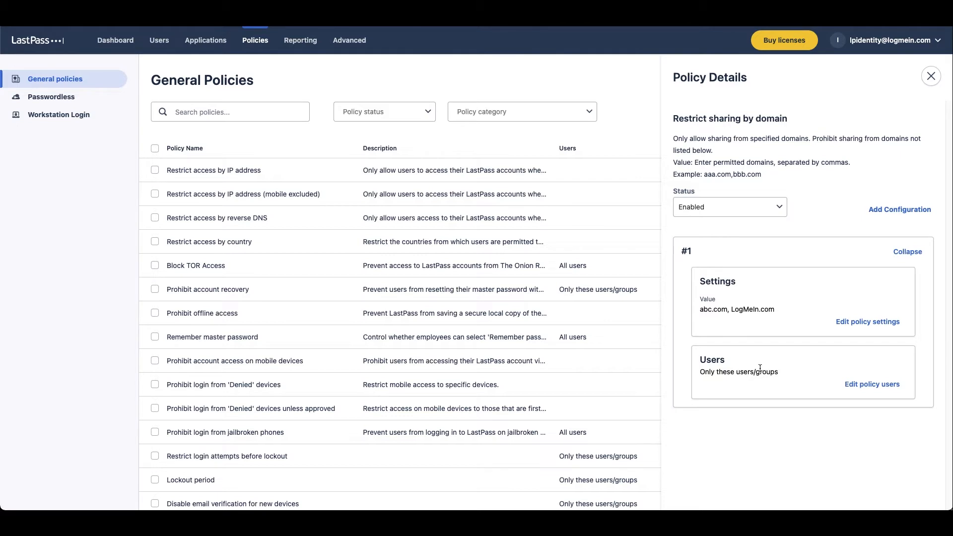
left_click_drag(698, 311, 773, 311)
left_click(733, 310)
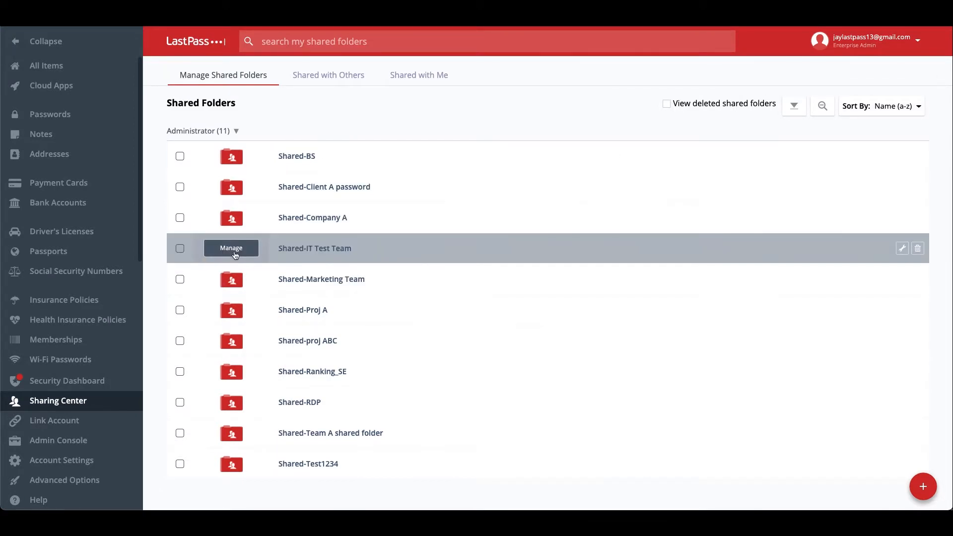
Invite an outside Gmail address to Shared-IT Test Team and confirm the sharing-blocked error appears
left_click(235, 251)
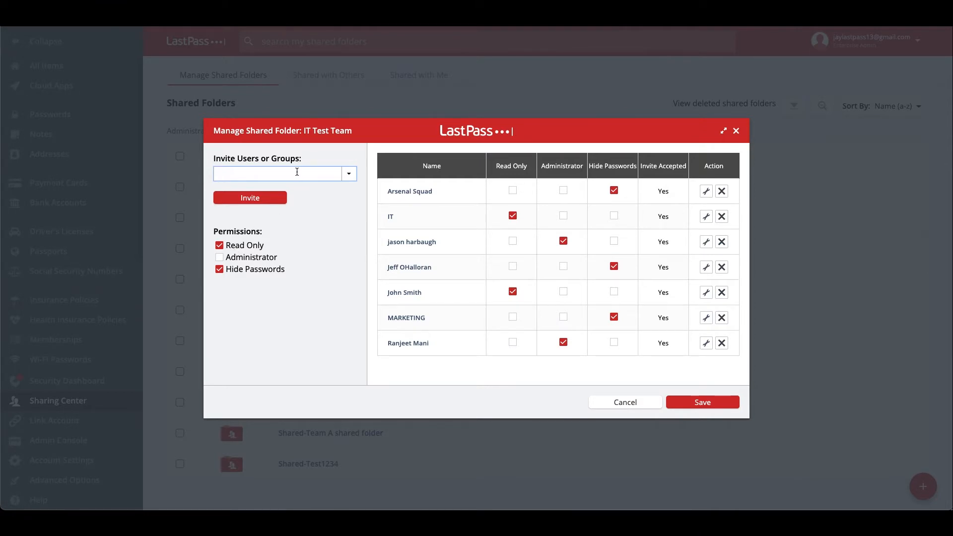
type("user@abc.com")
double_click(246, 172)
type("logmein")
left_click_drag(289, 175, 229, 175)
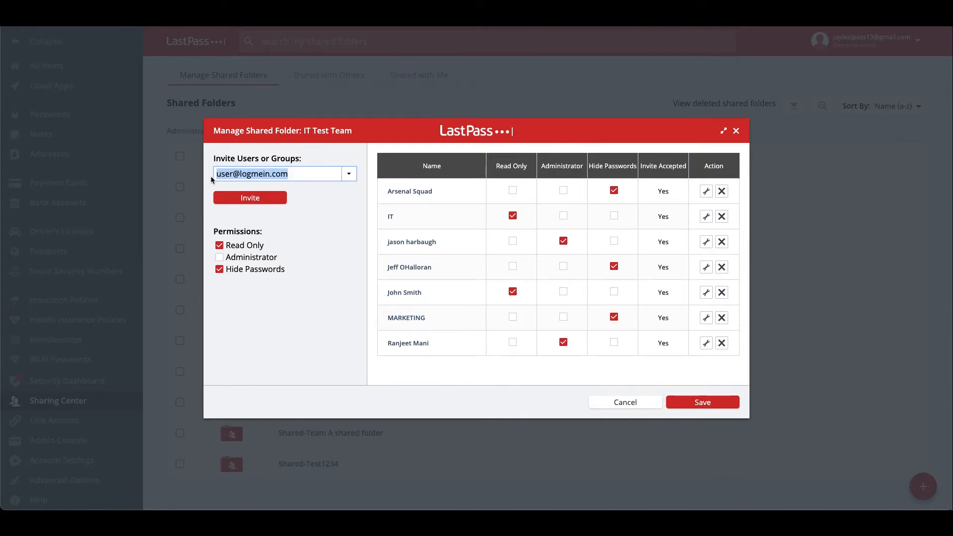
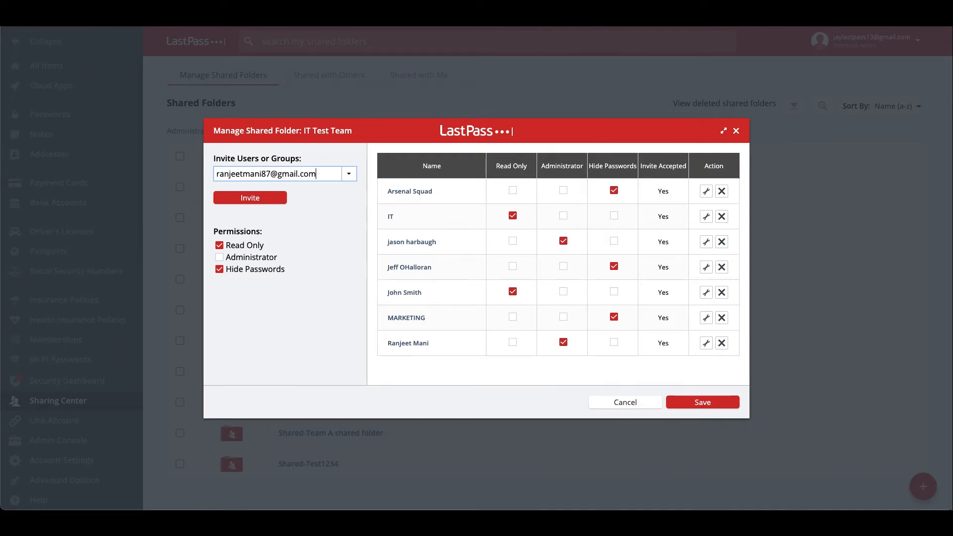
left_click(243, 204)
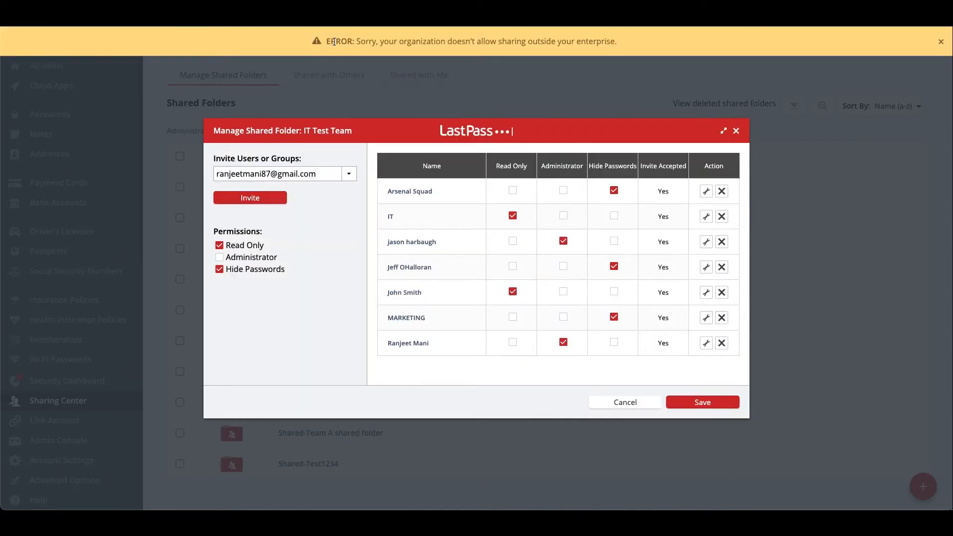
left_click_drag(336, 41, 444, 53)
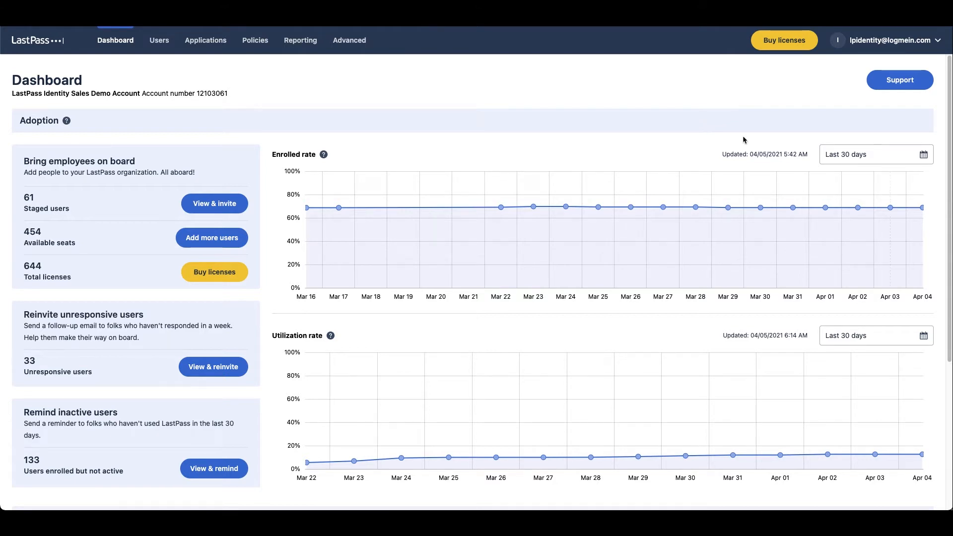
Switch to the General Policies page and bring up the New Policy panel
left_click(264, 47)
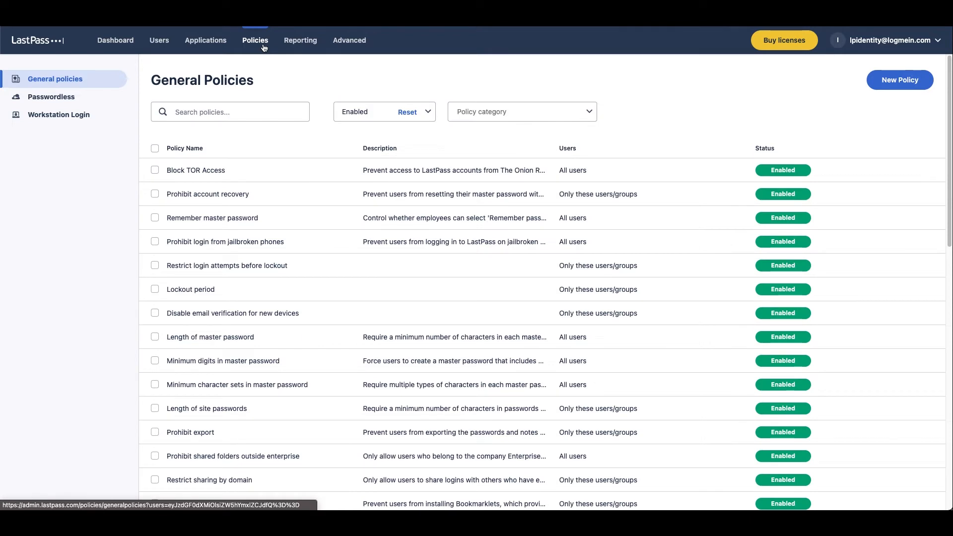
left_click(901, 83)
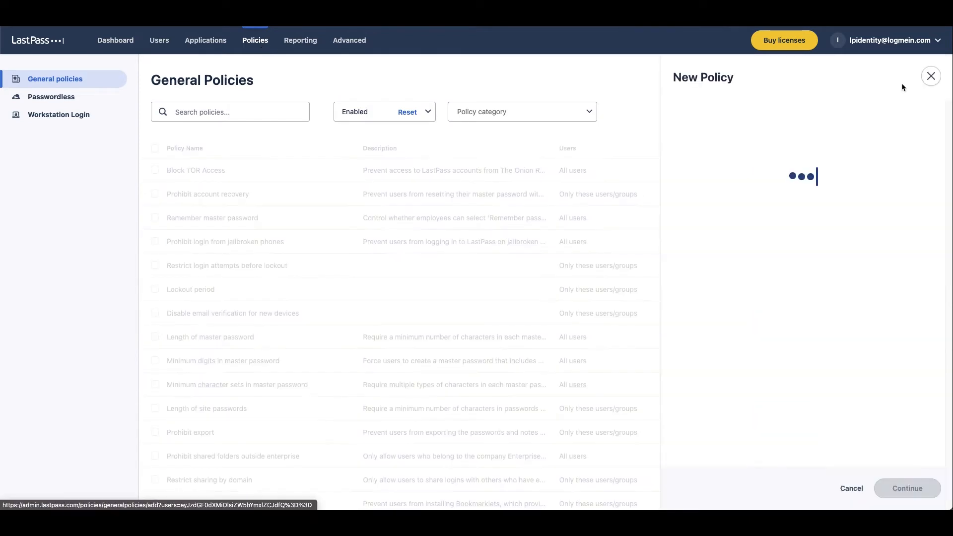
From Recommended policies, select Permit super admins to access shared folders and continue
left_click(759, 155)
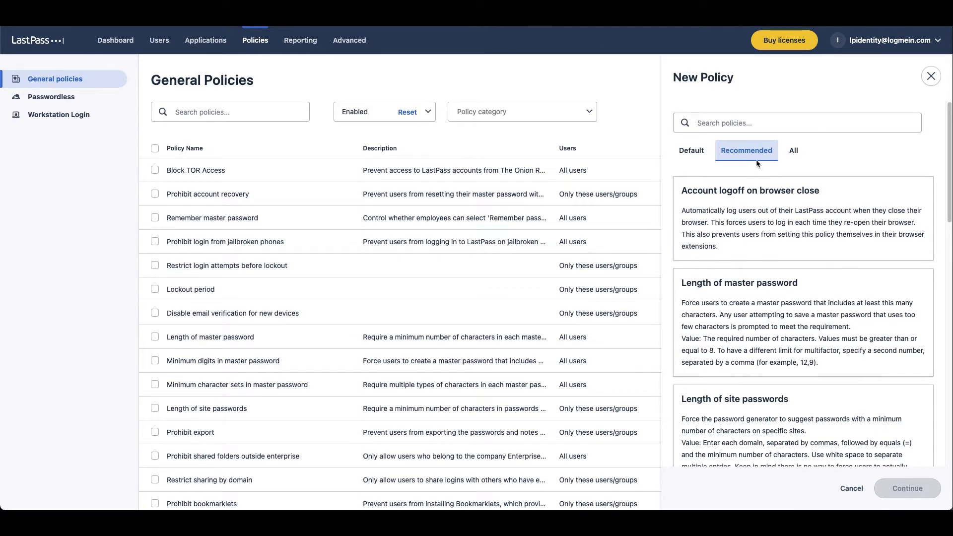
scroll(798, 280, "down", 5)
scroll(798, 280, "down", 5)
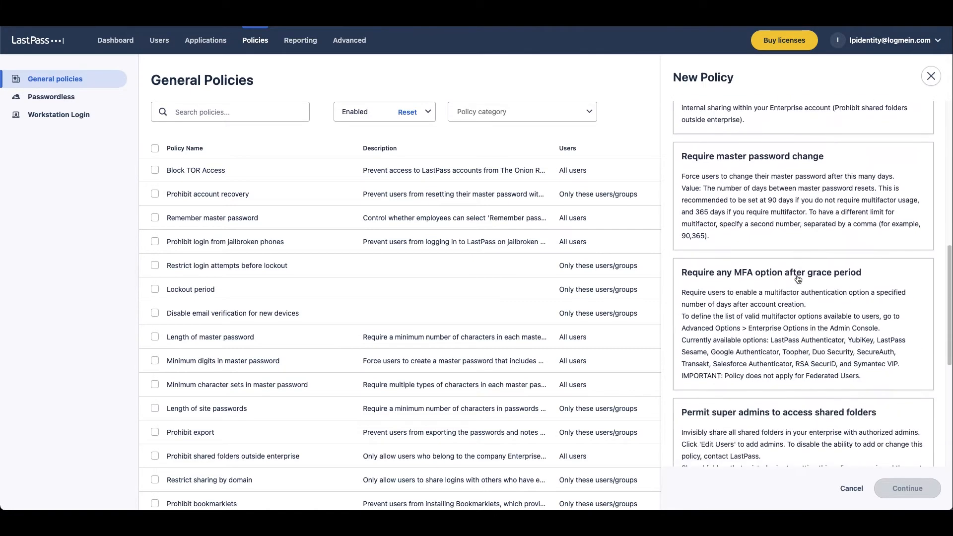
scroll(798, 280, "up", 2)
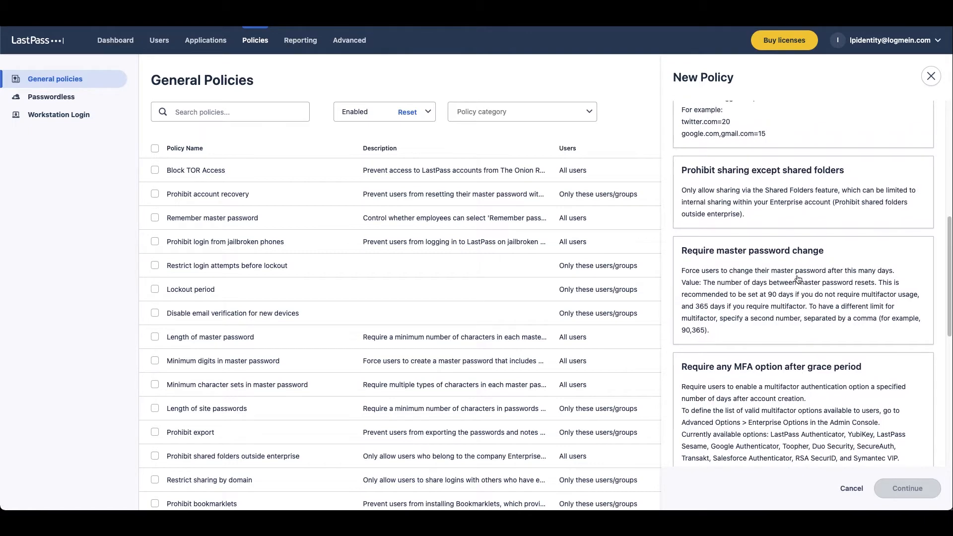
scroll(764, 238, "down", 7)
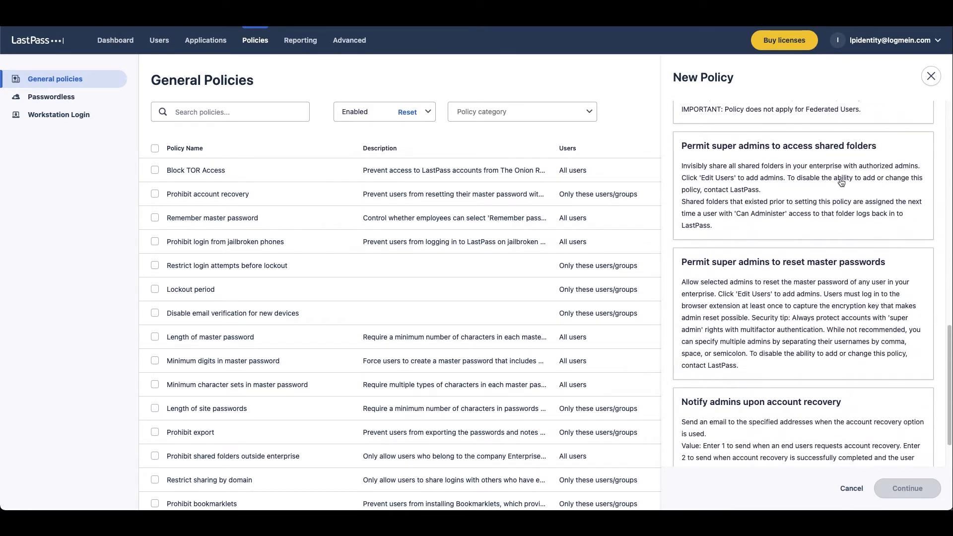
left_click(802, 196)
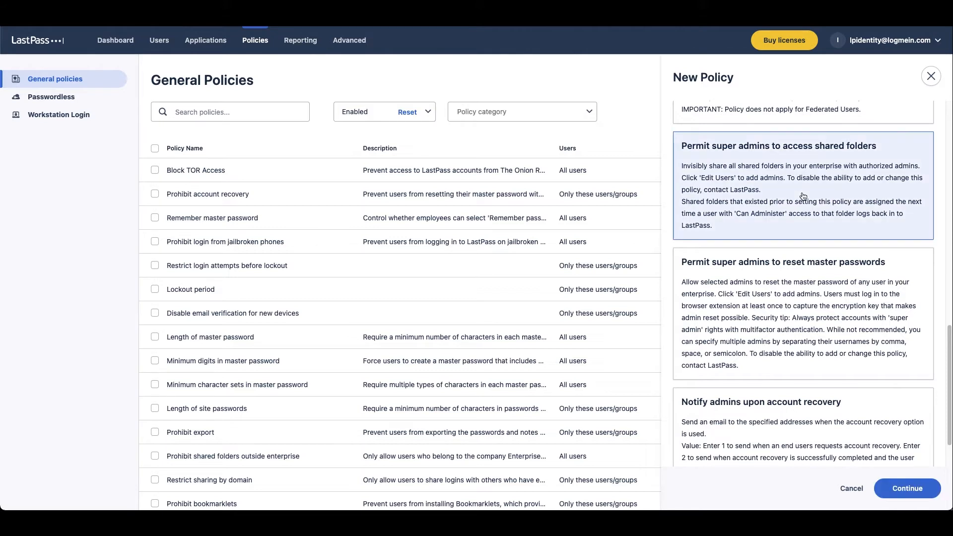
left_click(906, 489)
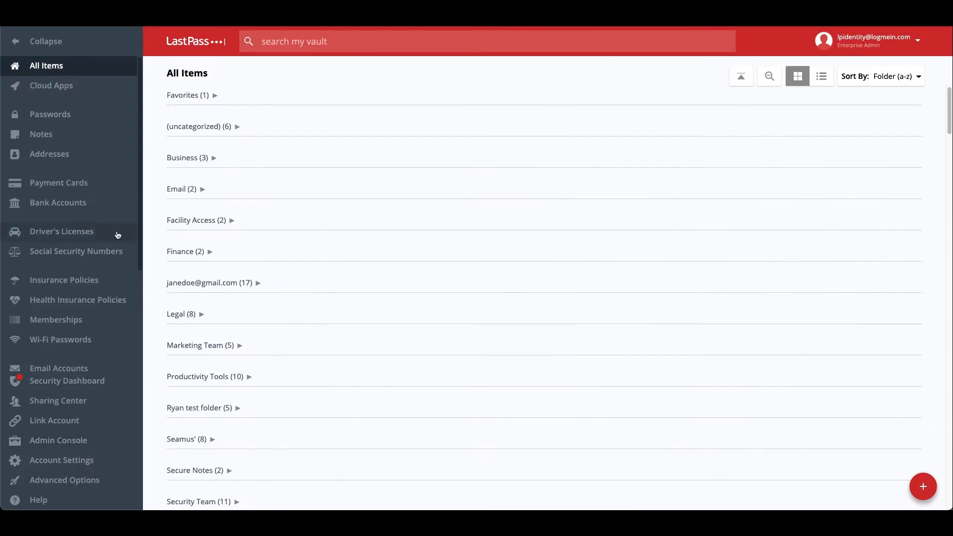
Open Shared-20201110 Demo's sharing settings, check which member has administrator rights, then close it
left_click(79, 401)
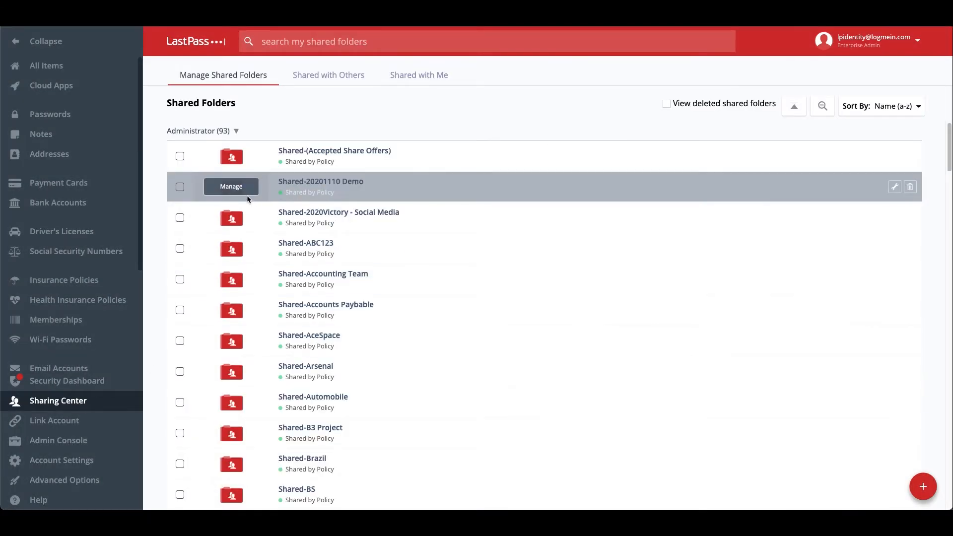
left_click(246, 198)
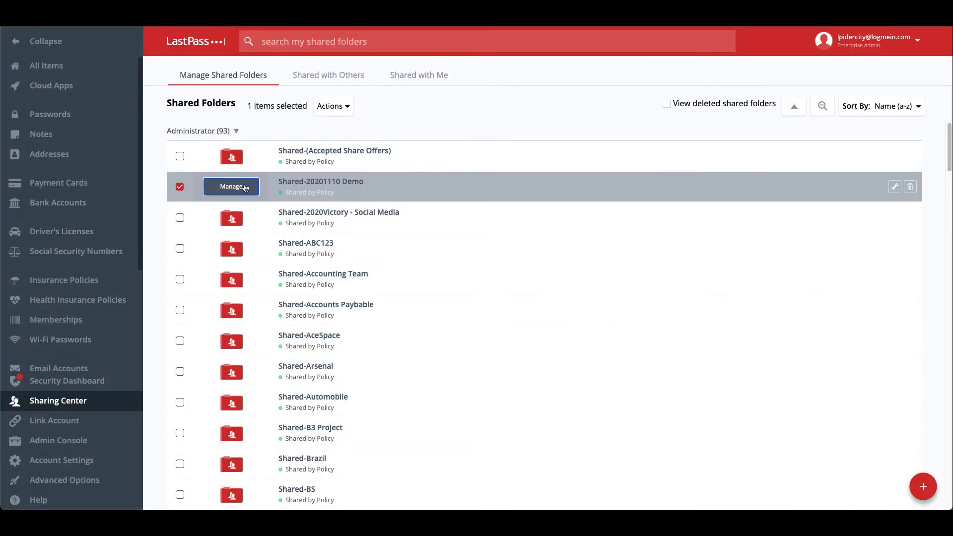
left_click(232, 187)
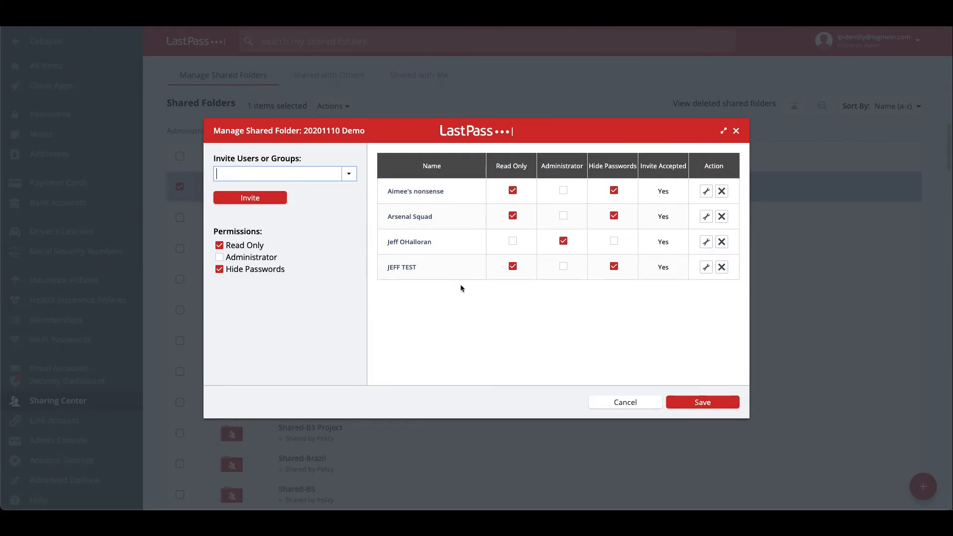
left_click_drag(390, 242, 431, 240)
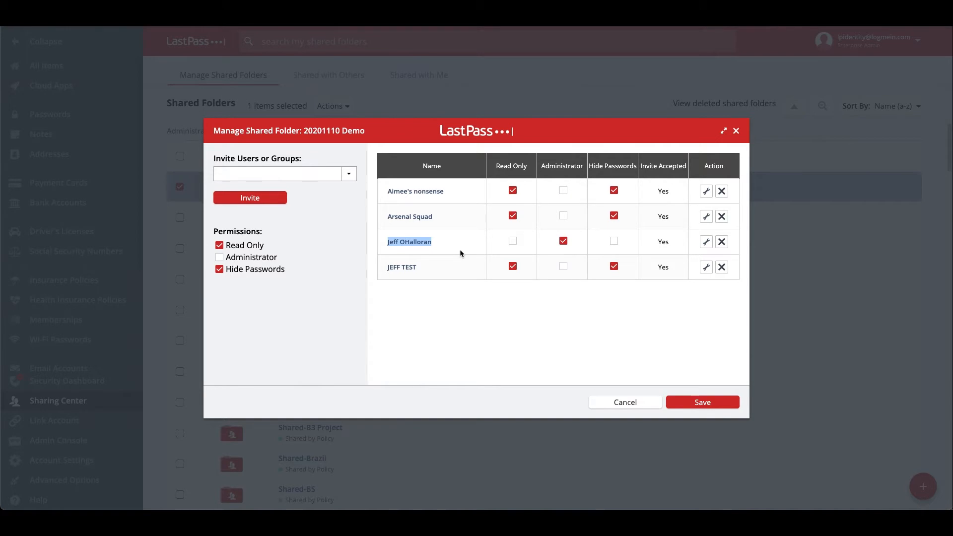
left_click(738, 132)
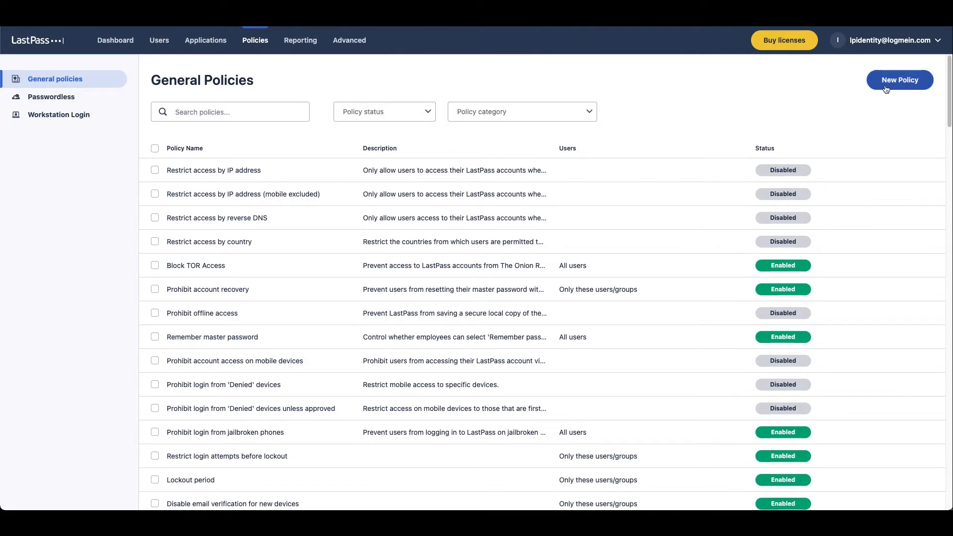
Add Permit super admins to reset master passwords from Recommended, review its two admins, then close
left_click(885, 84)
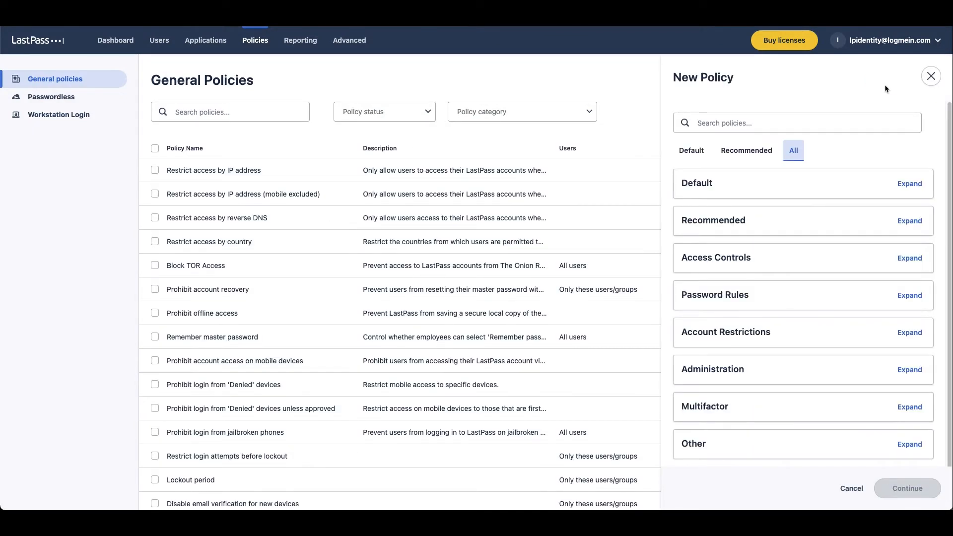
left_click(727, 154)
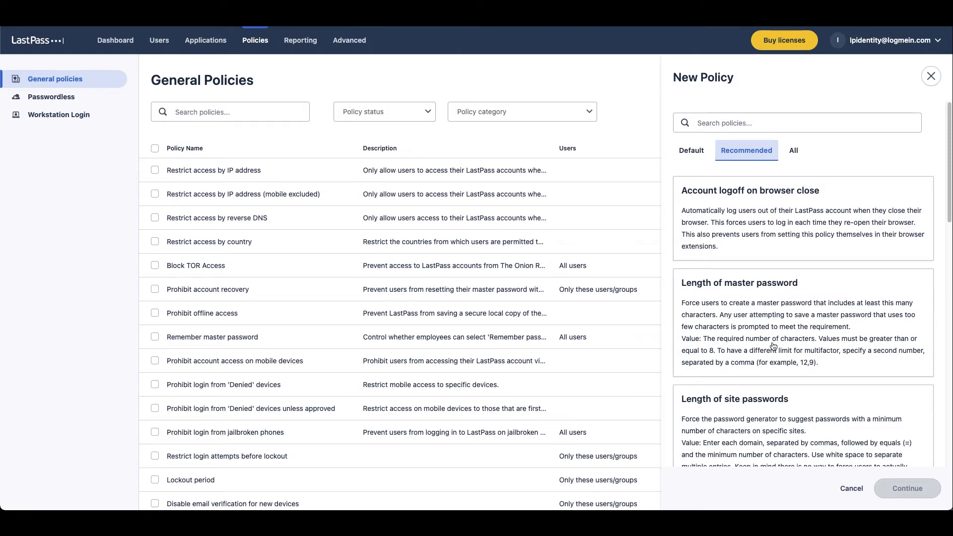
scroll(774, 346, "down", 10)
scroll(773, 346, "down", 5)
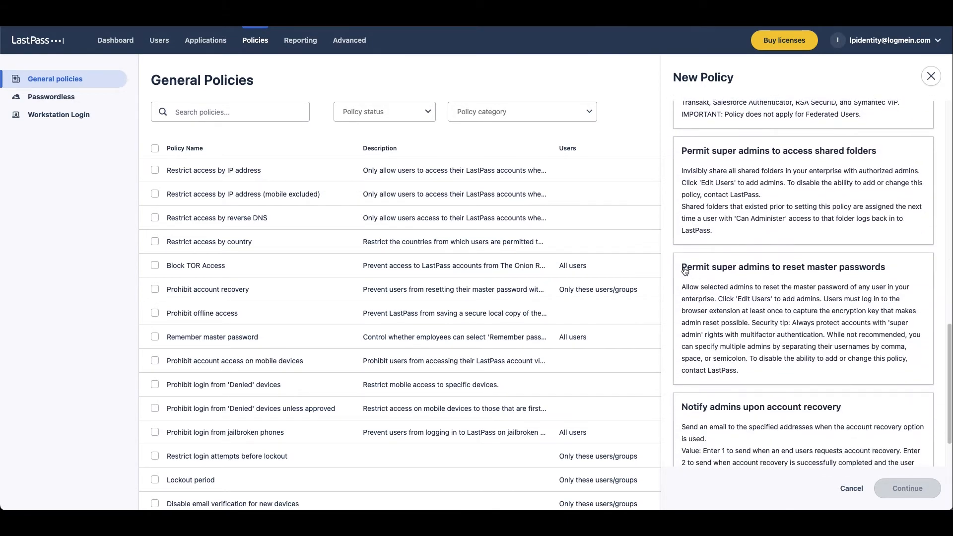
left_click(810, 295)
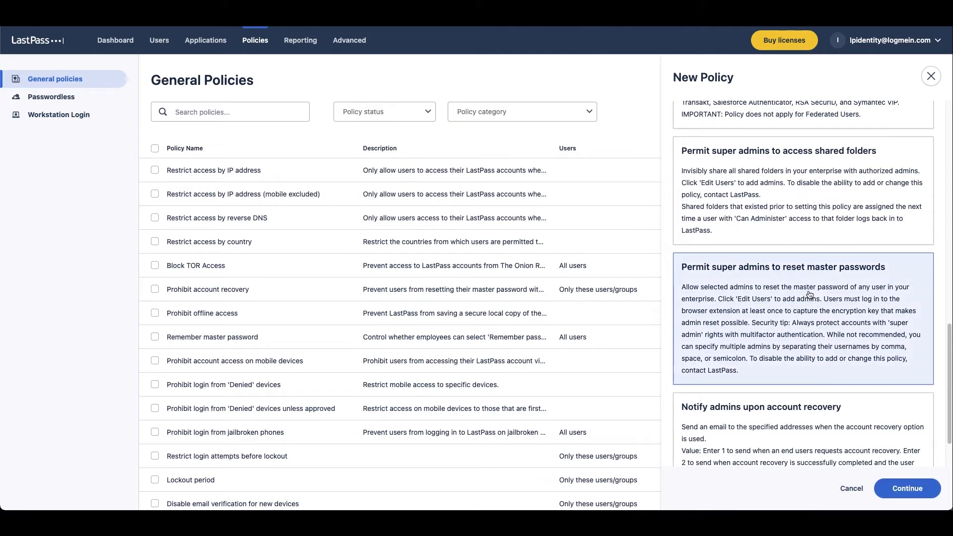
left_click(908, 491)
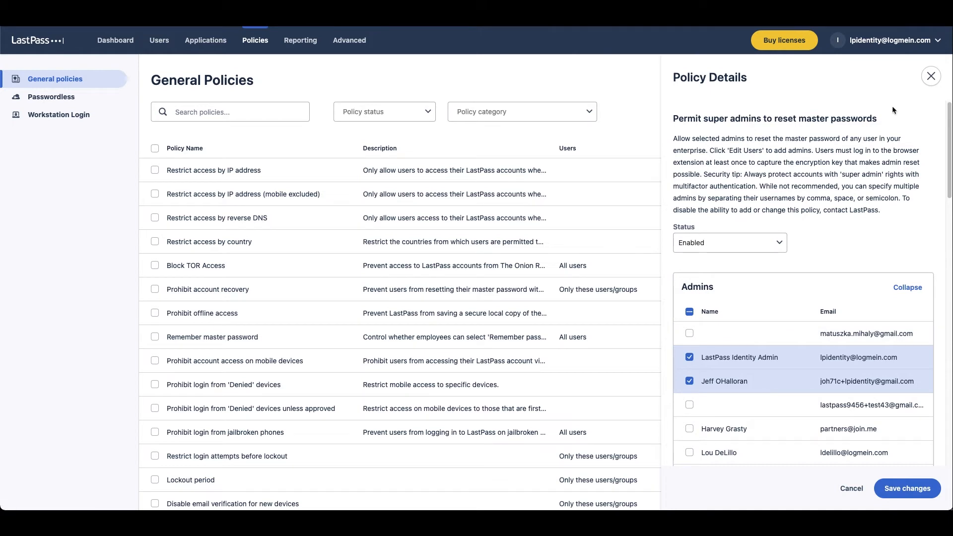
left_click(931, 76)
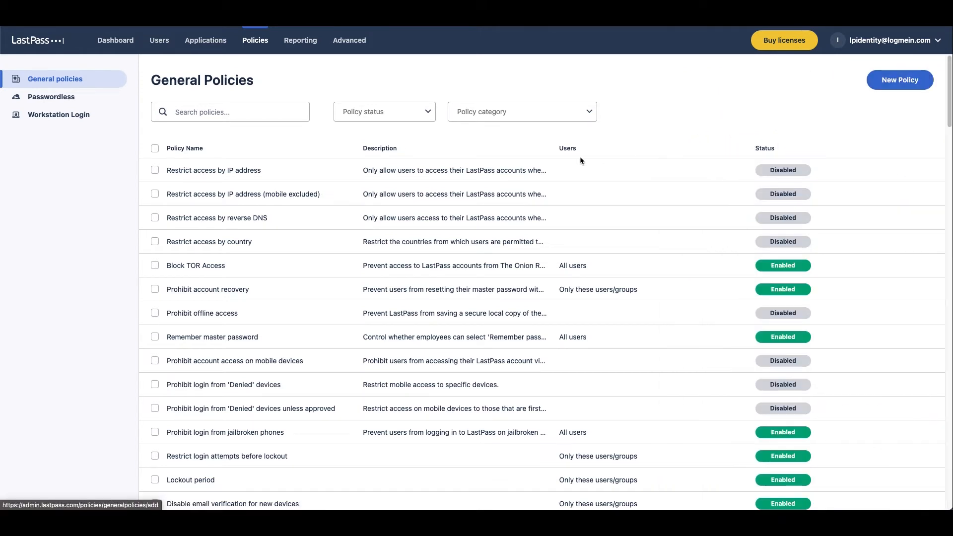
Search Users for 'jay' and select the active matching user
left_click(164, 49)
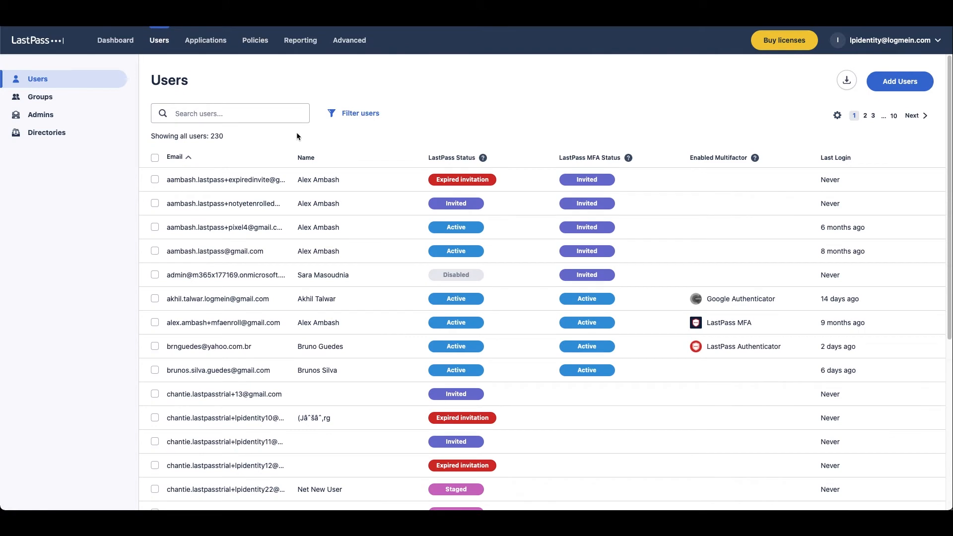
left_click(254, 118)
type("jay")
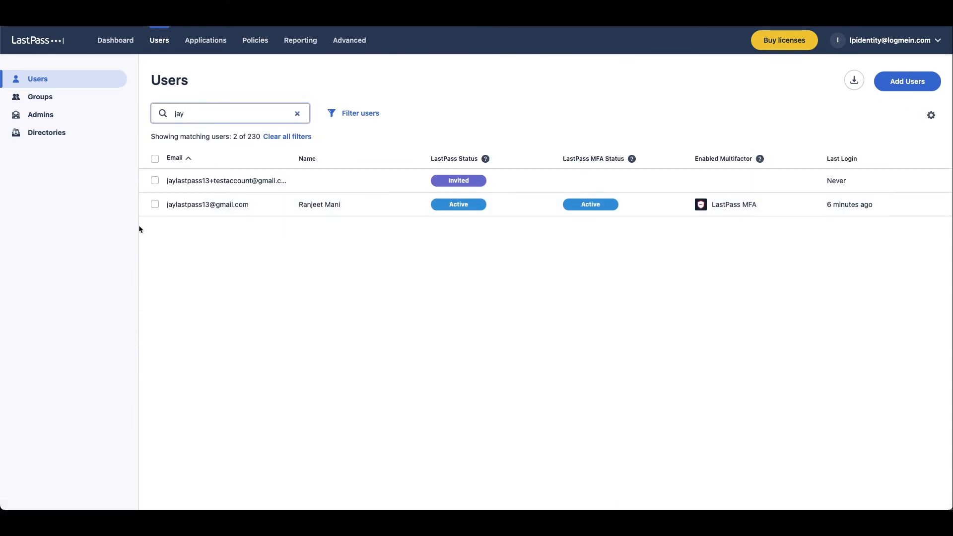
left_click(155, 204)
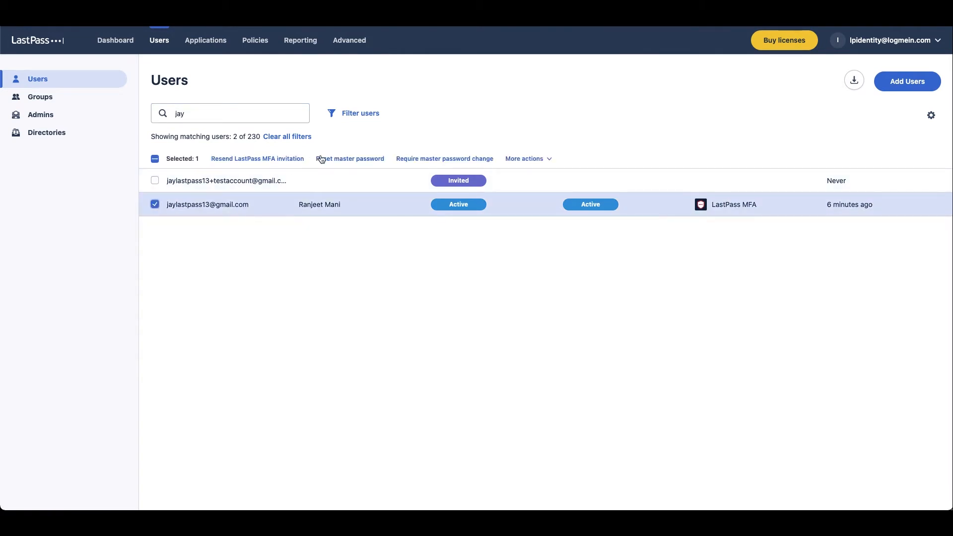
Start a master password reset for that user, then cancel the re-login prompt and close the popup
left_click(323, 159)
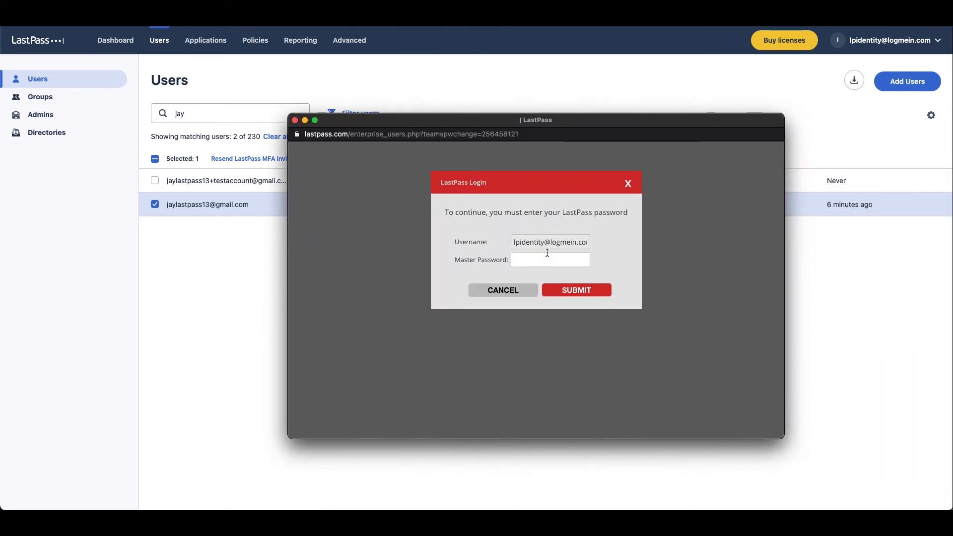
left_click(503, 290)
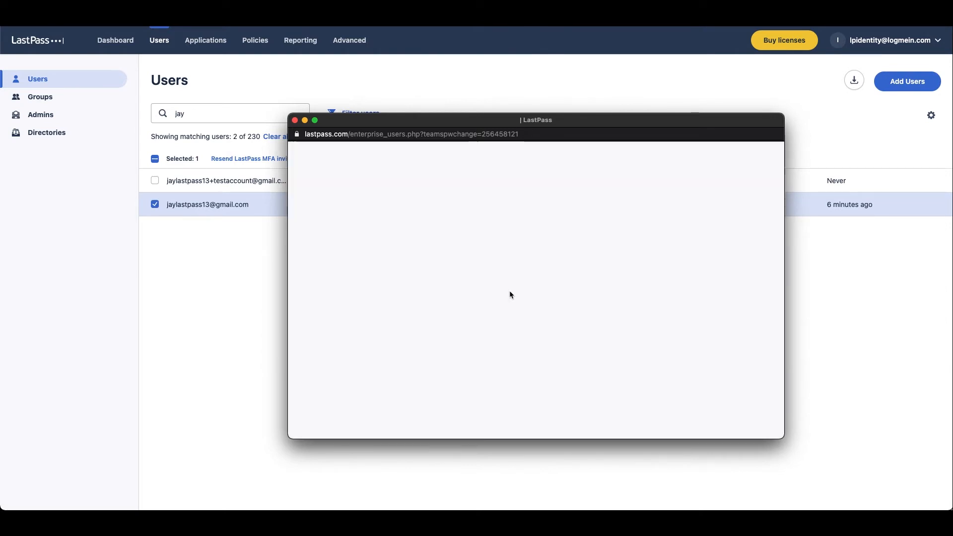
left_click(295, 121)
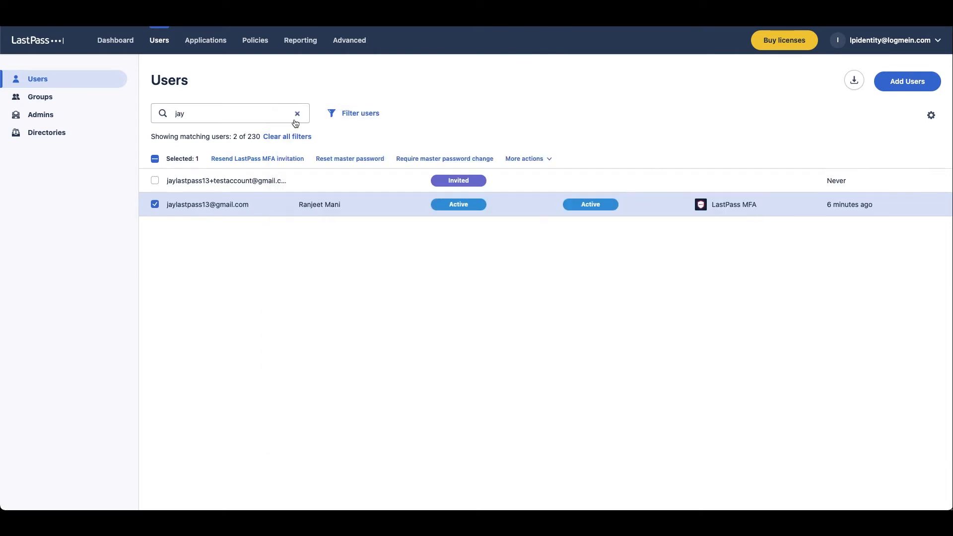
left_click(250, 40)
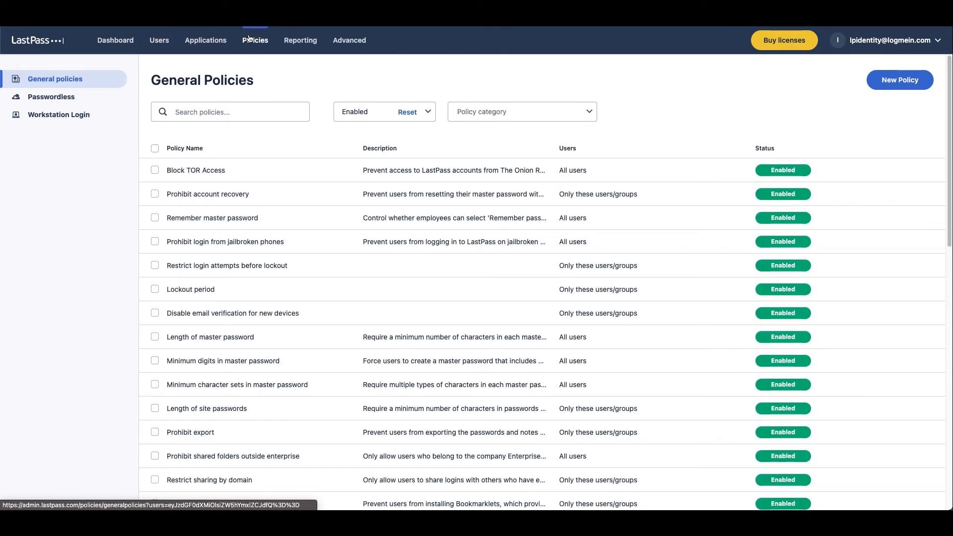
Search new policies for 'link' and pick Recommend or require linked personal account under Account Restrictions
left_click(889, 80)
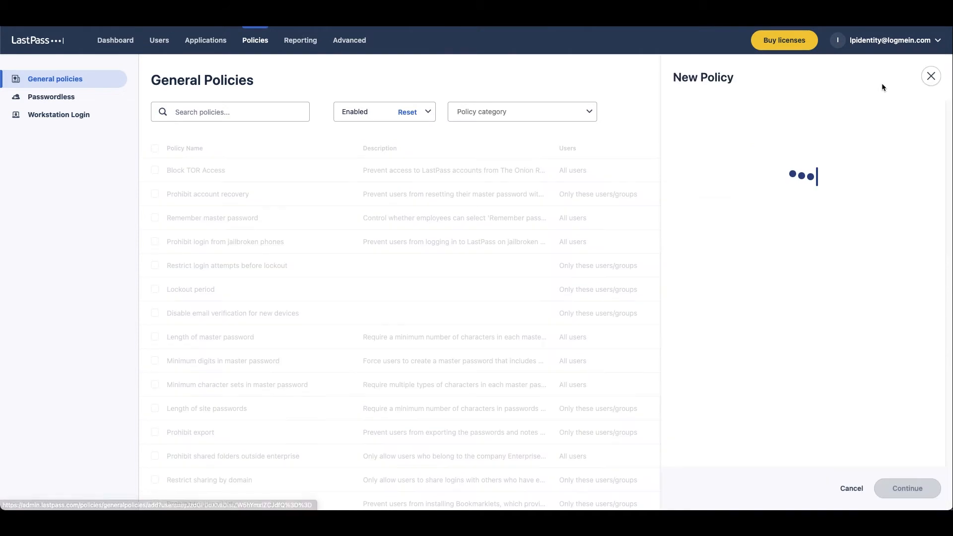
left_click(842, 119)
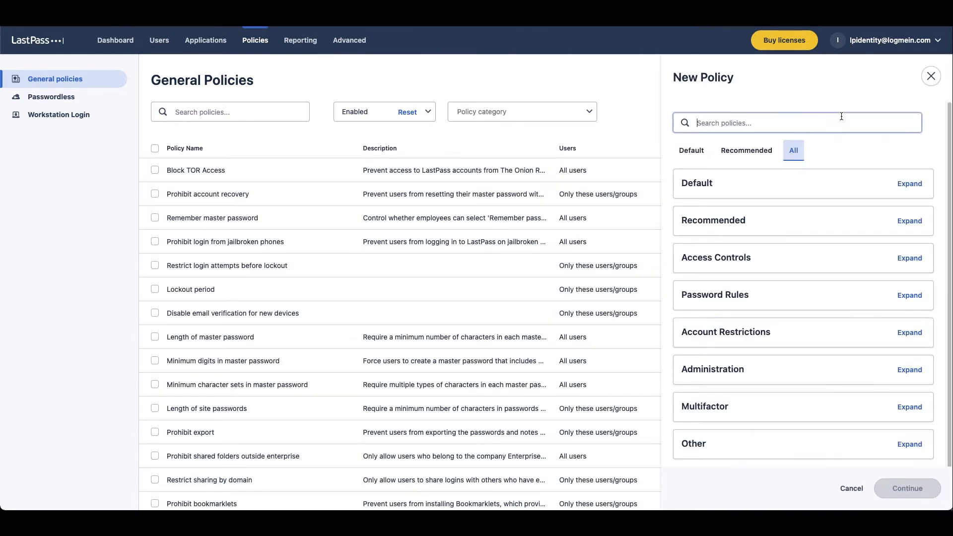
type("link")
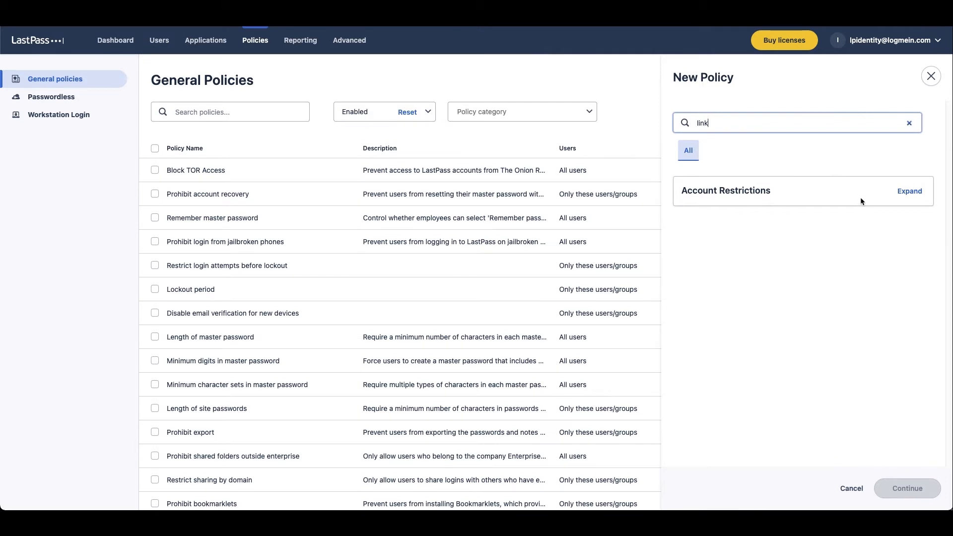
left_click(909, 191)
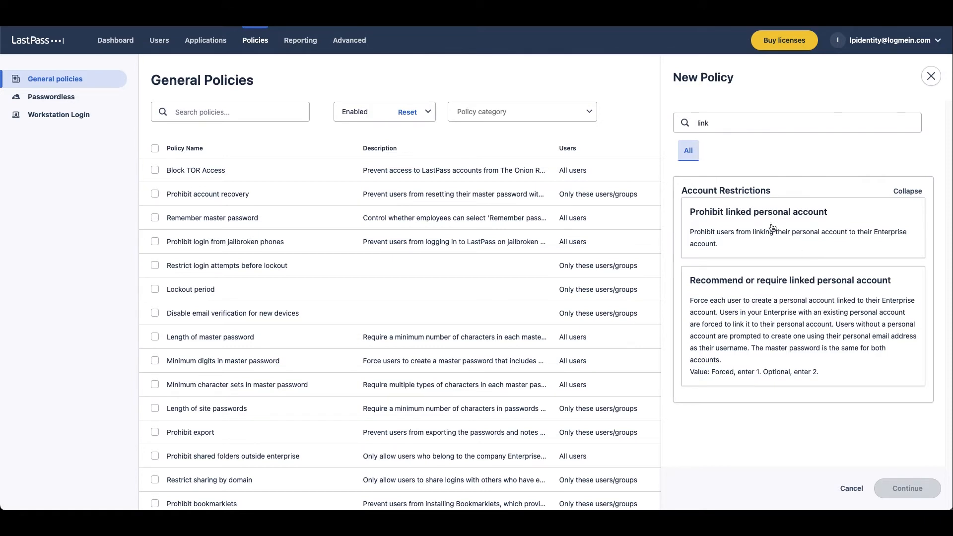
left_click(757, 308)
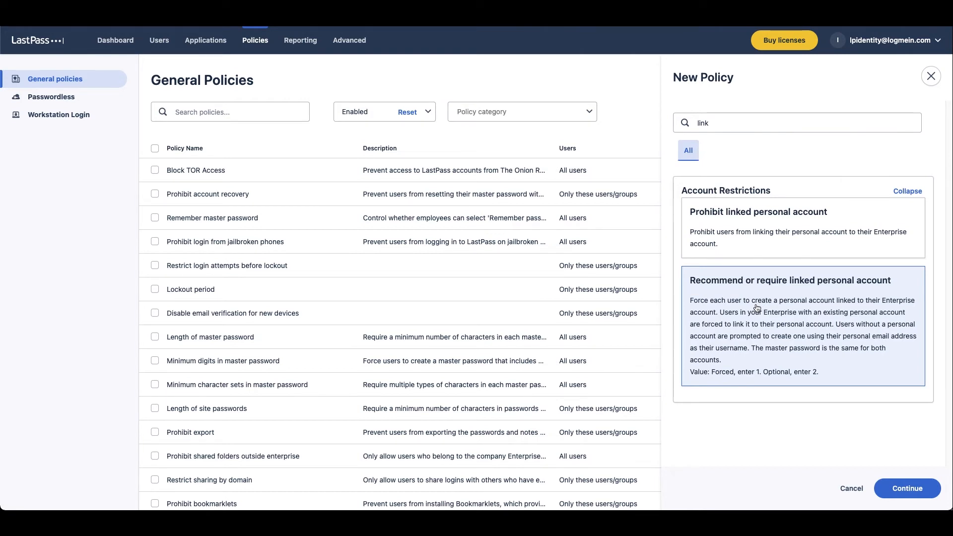
Change the search to 'personal' and select Save personal sites to personal vault
double_click(731, 121)
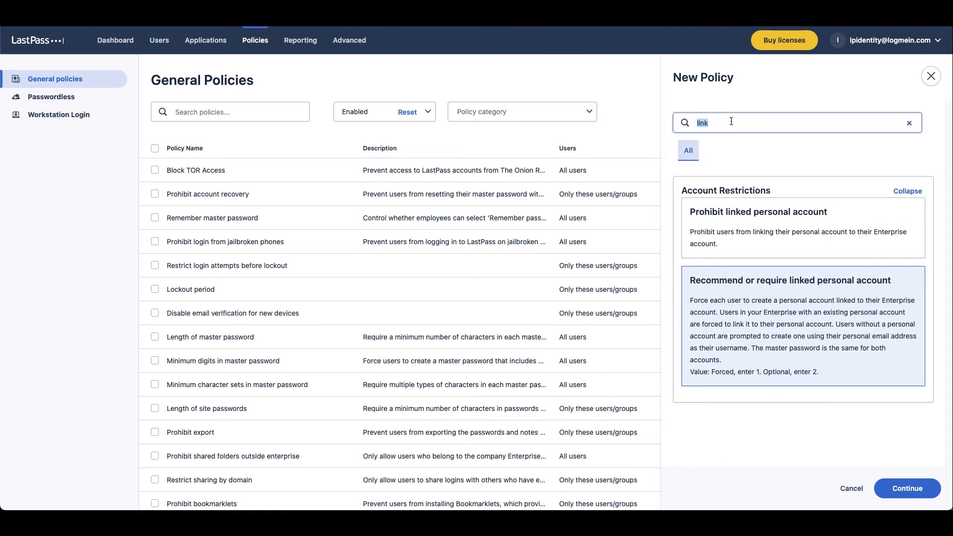
type("personal")
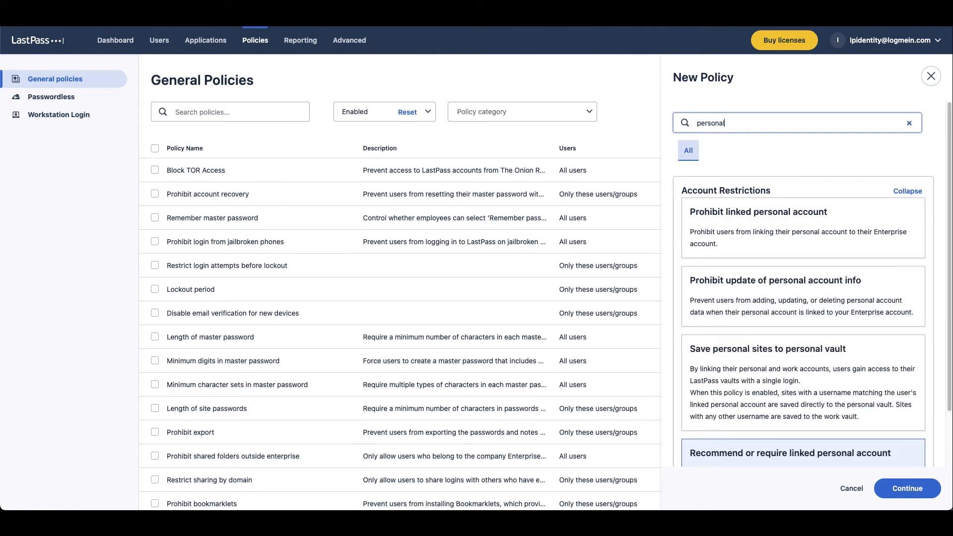
scroll(789, 249, "down", 3)
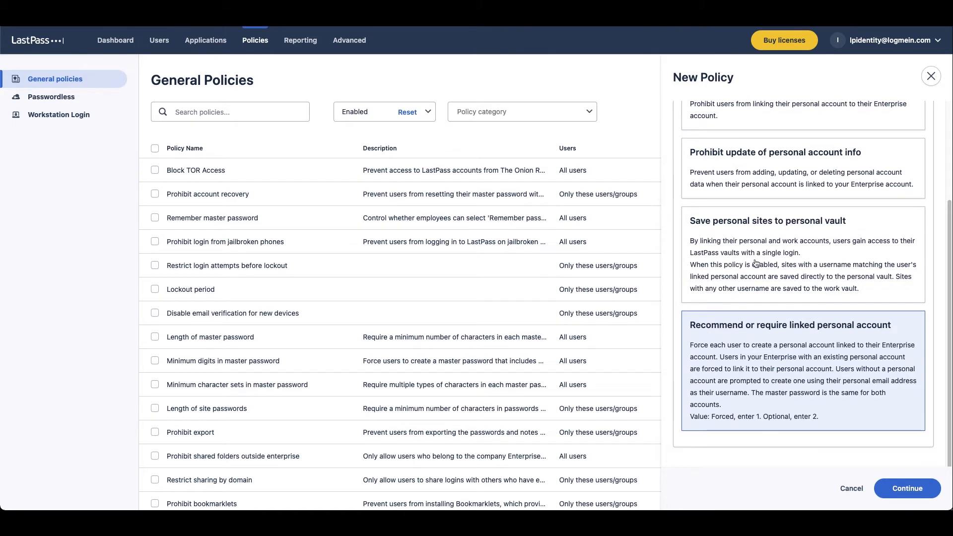
left_click(795, 249)
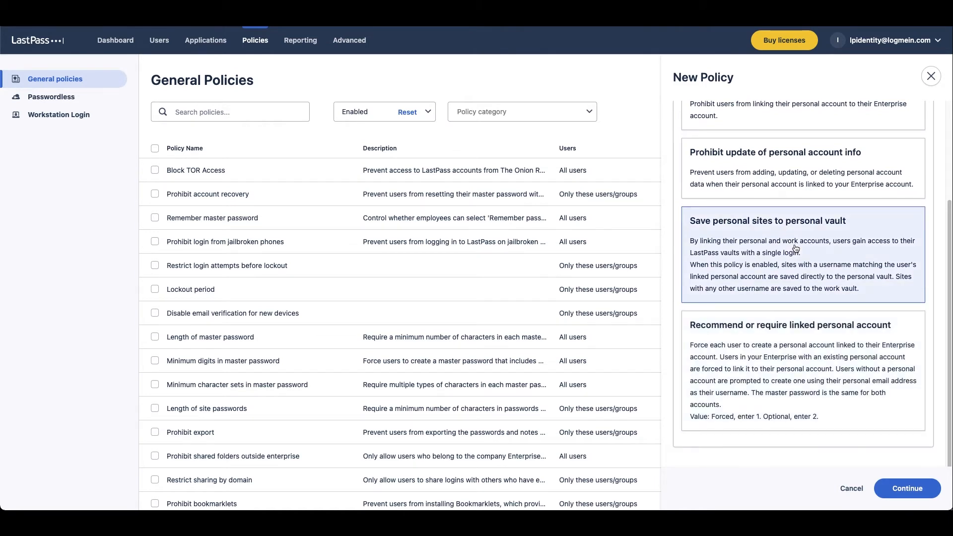